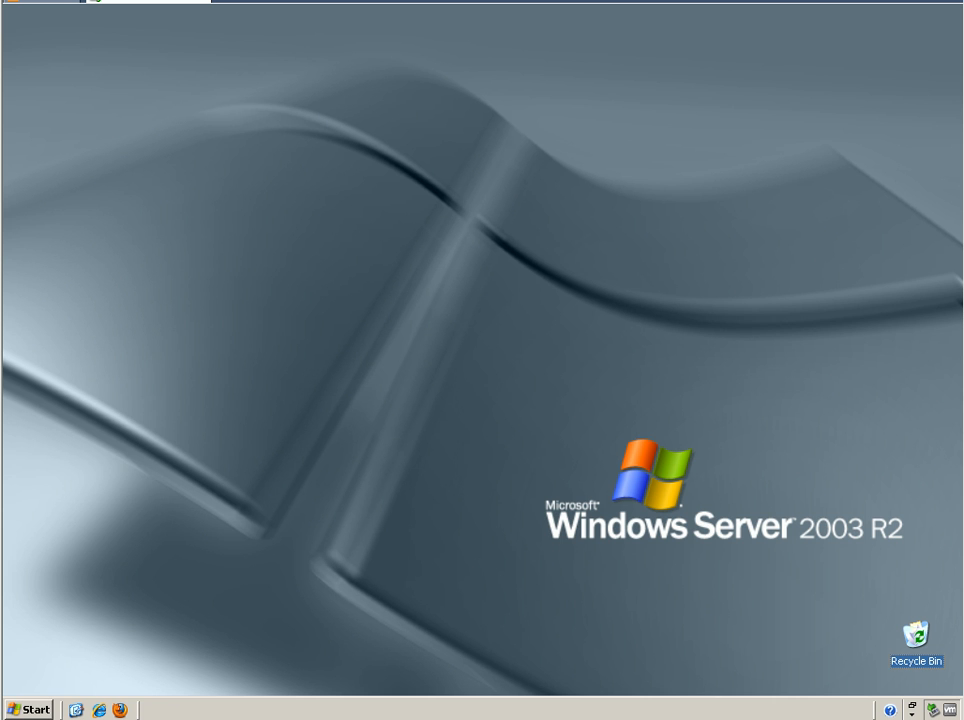
# Open Active Directory Users and Computers from the Microsoft Exchange program group
pyautogui.click(40, 709)
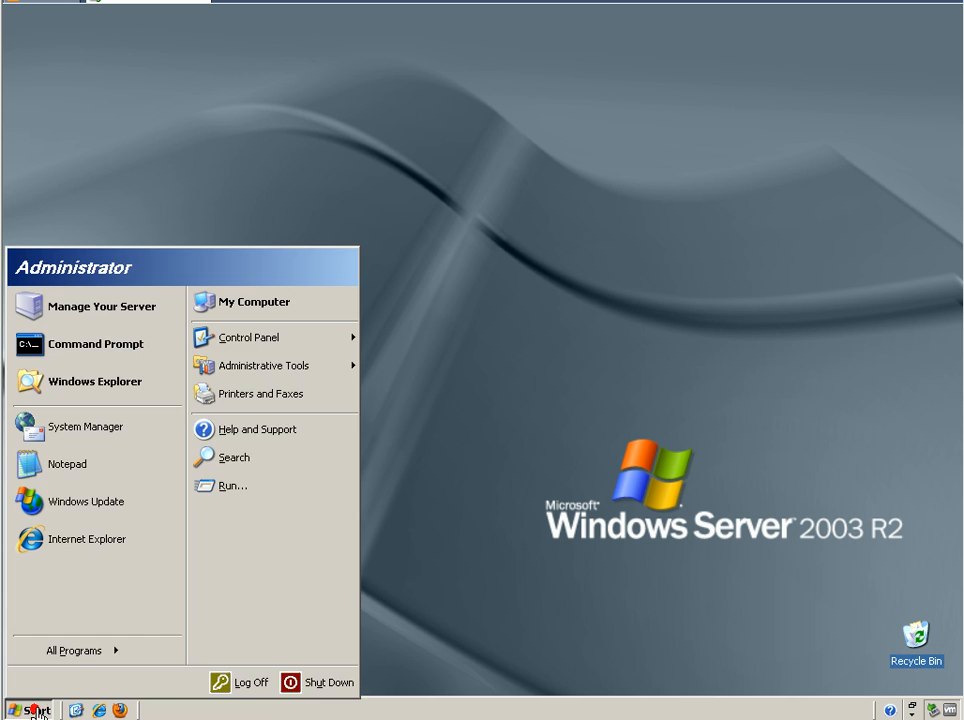
pyautogui.click(86, 658)
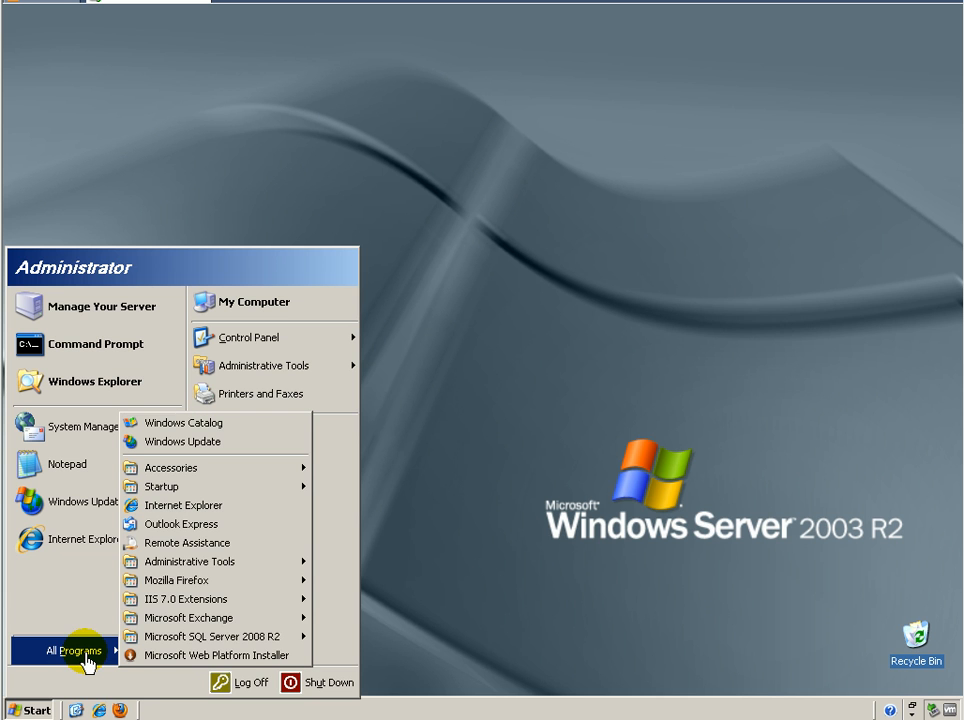
pyautogui.moveTo(254, 620)
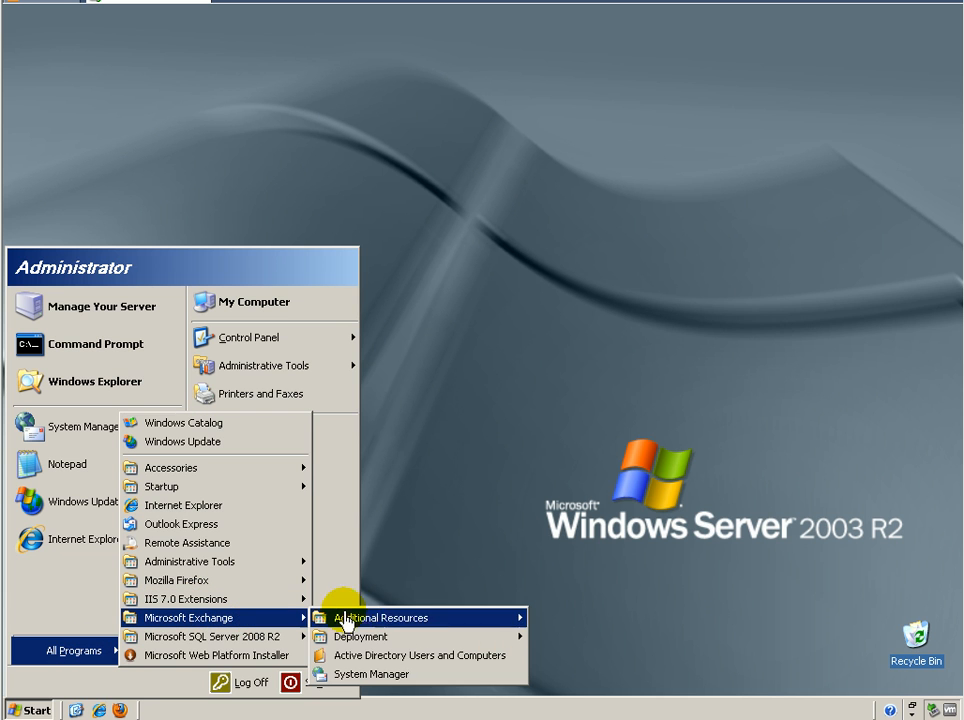
pyautogui.click(404, 657)
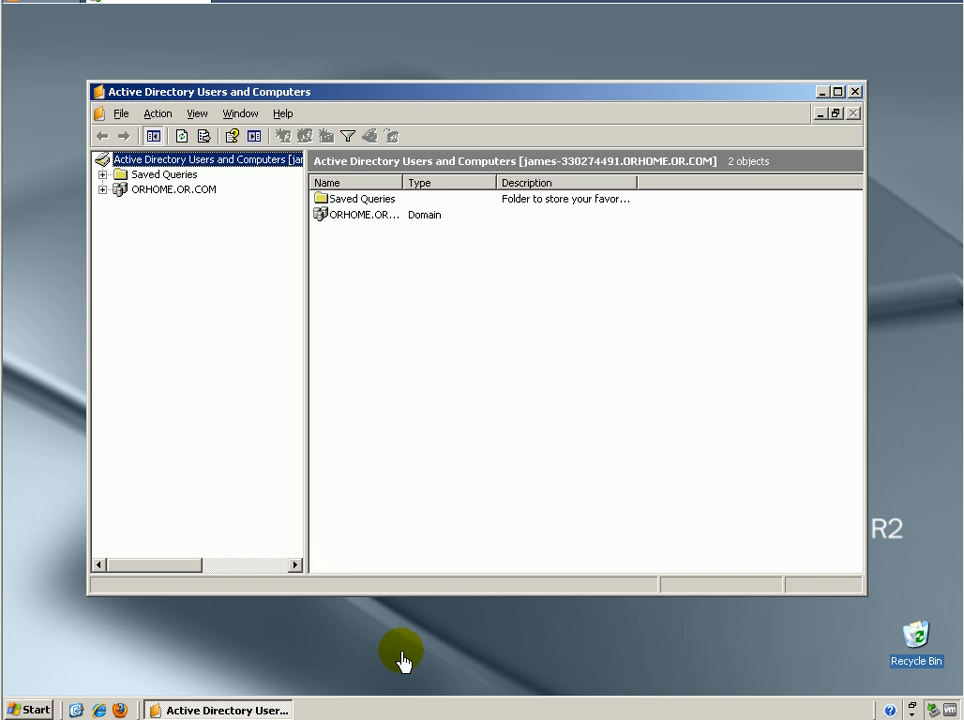
# Expand the ORHOME.OR.COM domain and start creating a new user in the Users container
pyautogui.click(102, 189)
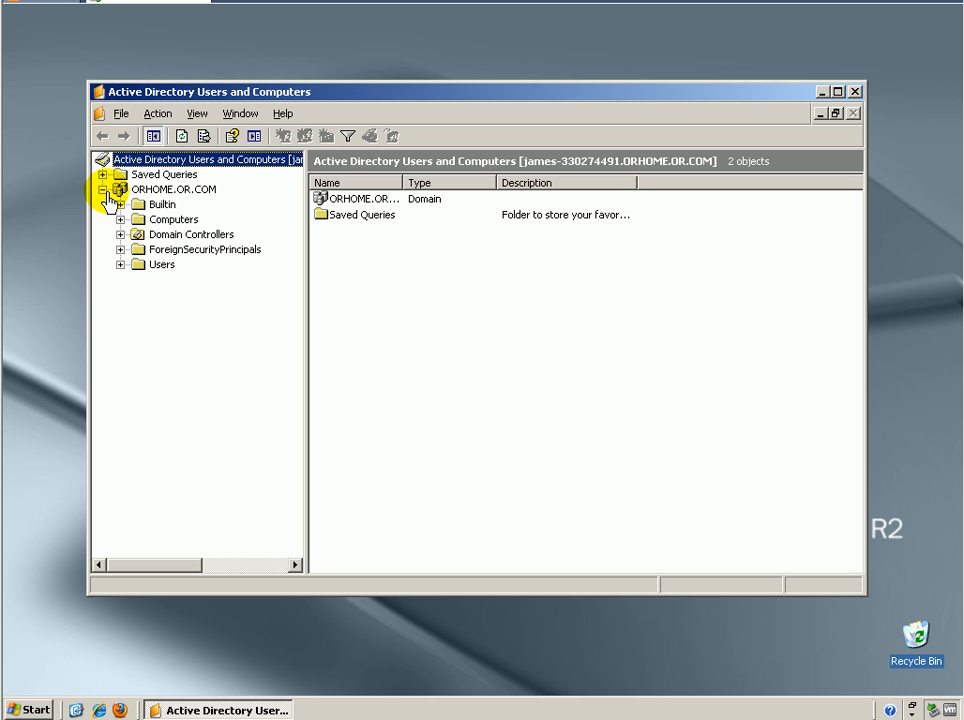
pyautogui.click(151, 268)
pyautogui.rightClick(151, 268)
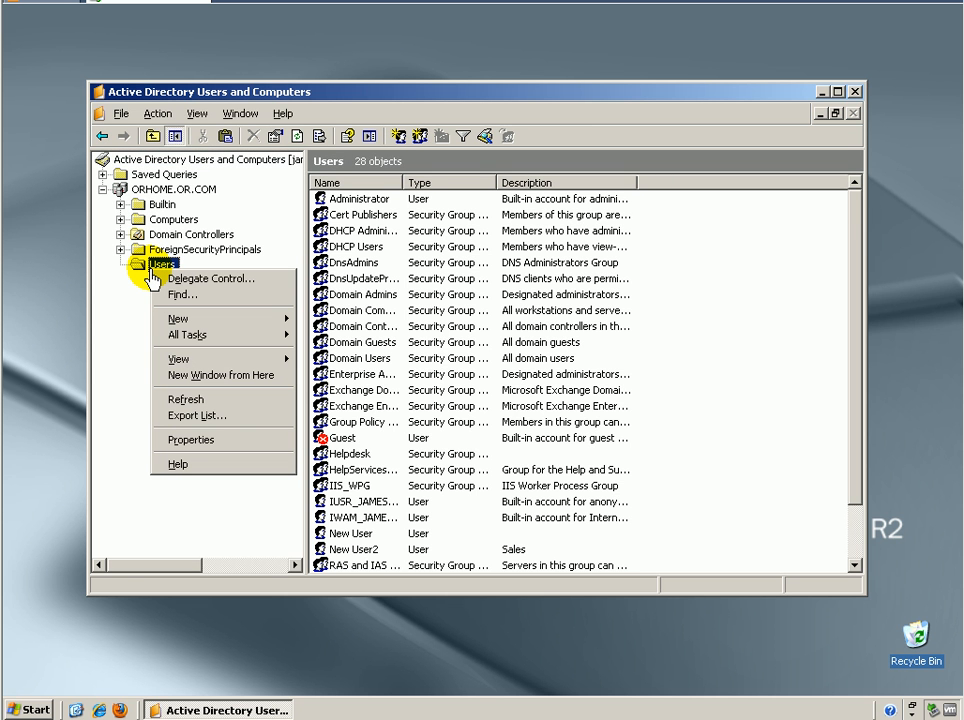
pyautogui.moveTo(185, 323)
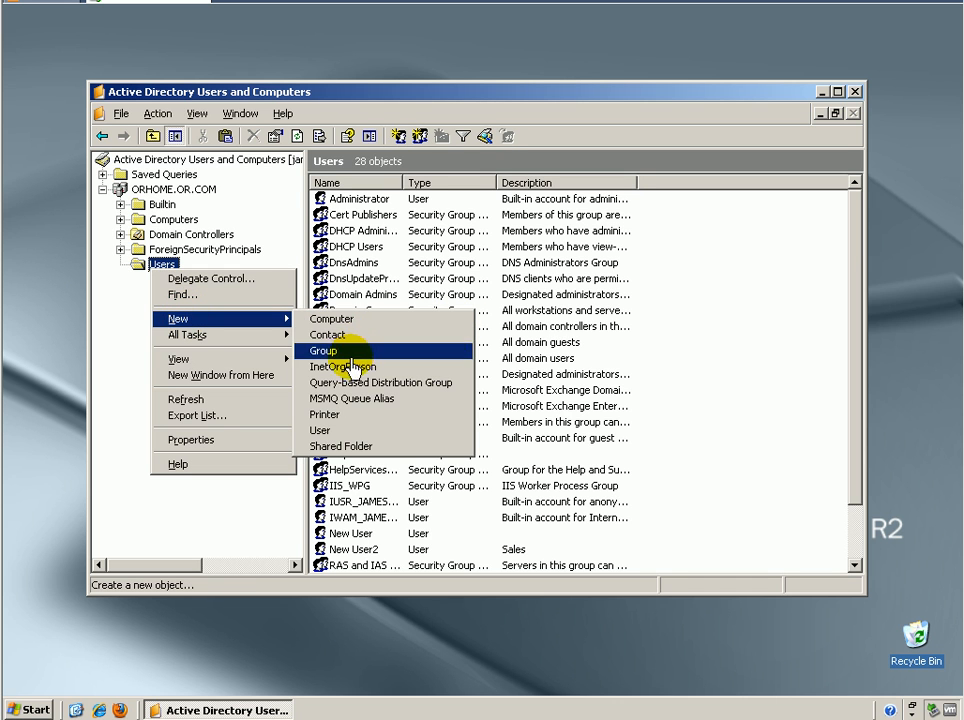
pyautogui.click(326, 432)
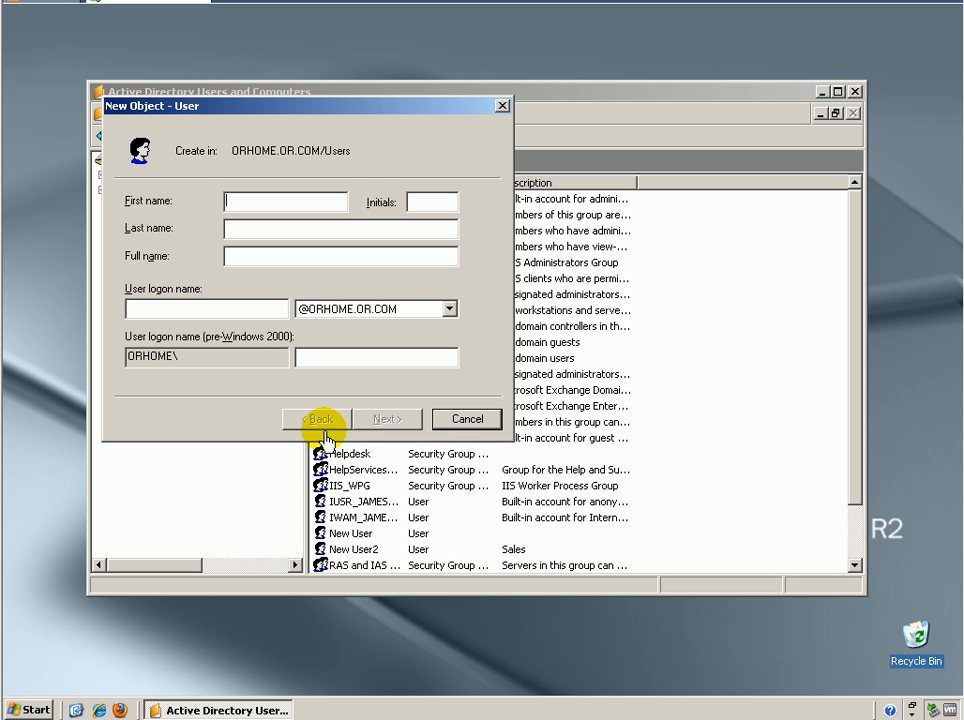
# Enter the new user's first name and last name
pyautogui.press('Tab')
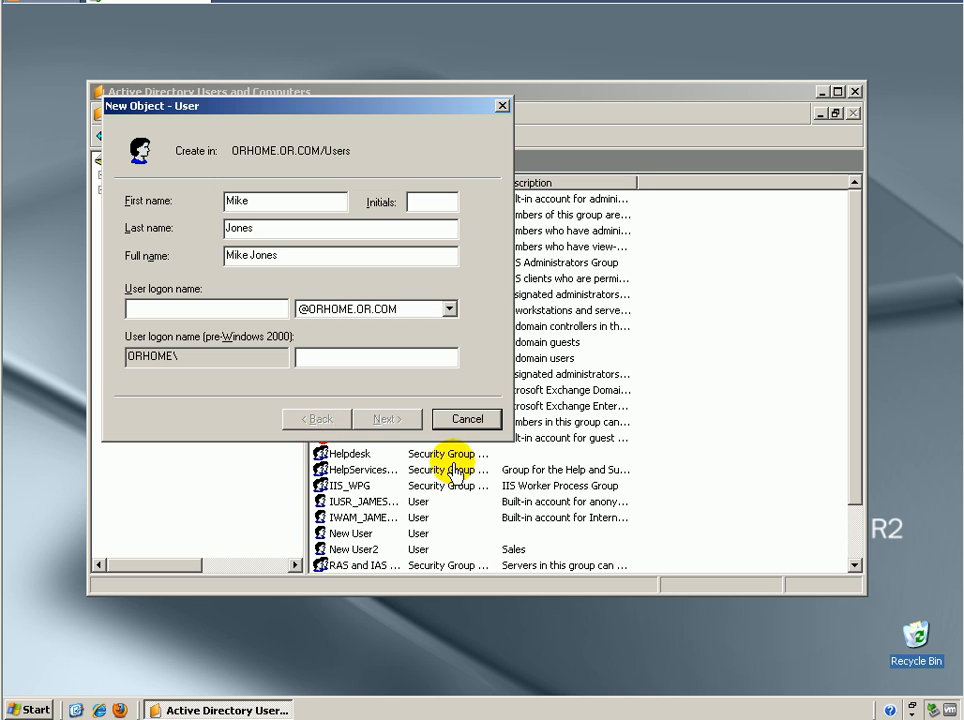
# Enter the user logon name built from the first initial and surname, correcting a typo, and continue
pyautogui.press('Tab')
pyautogui.press('Tab')
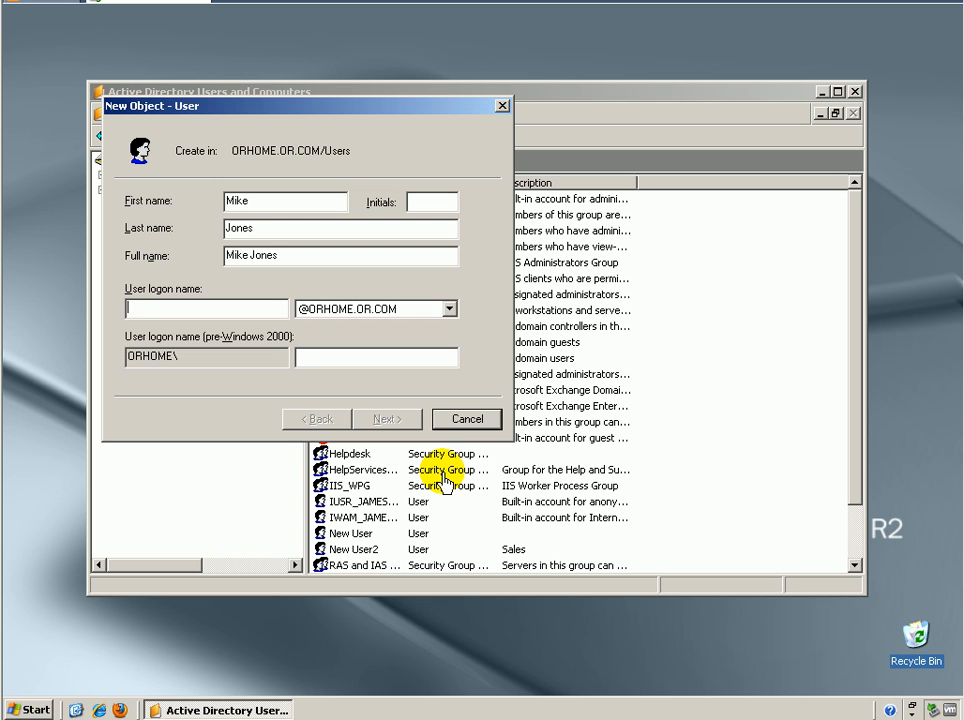
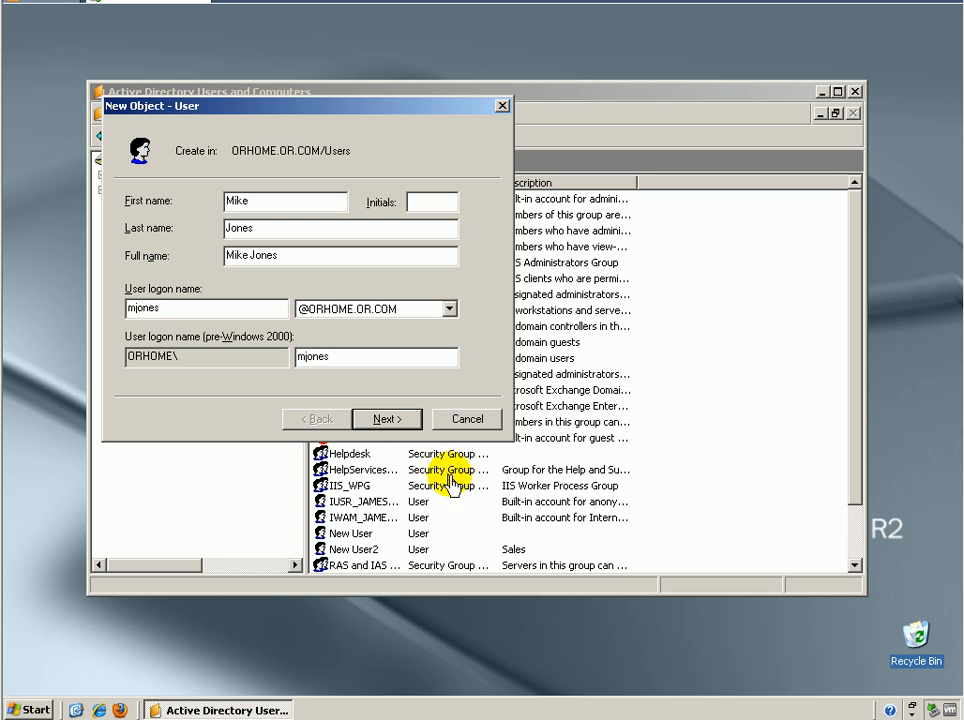
pyautogui.click(413, 421)
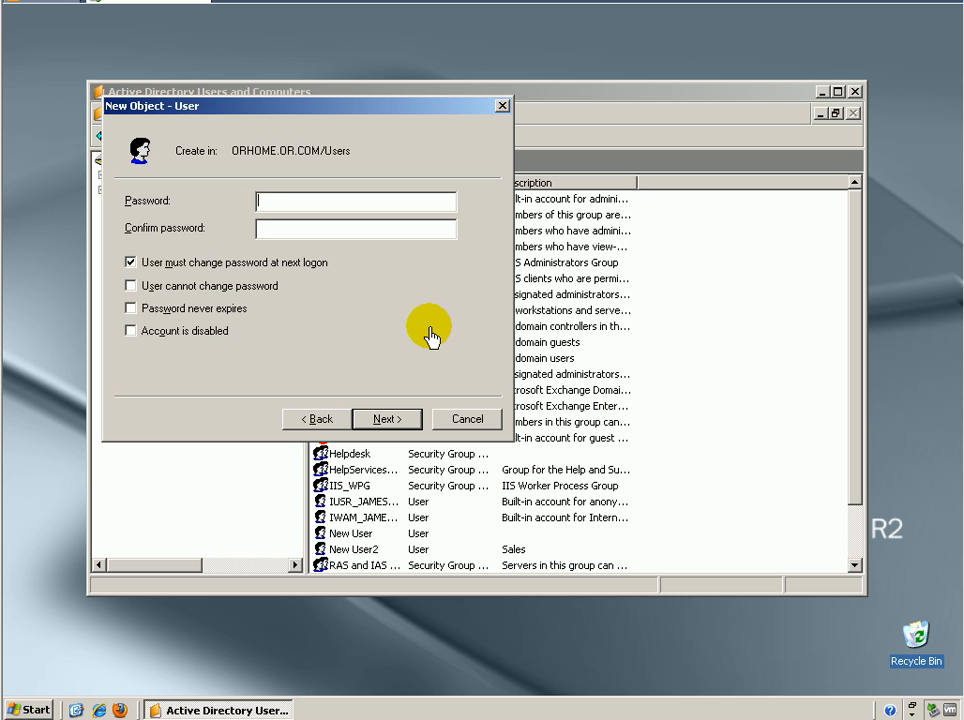
# Enter the account password and its confirmation, clear 'User must change password at next logon', and try to continue
pyautogui.write('********')
pyautogui.press('Tab')
pyautogui.write('********')
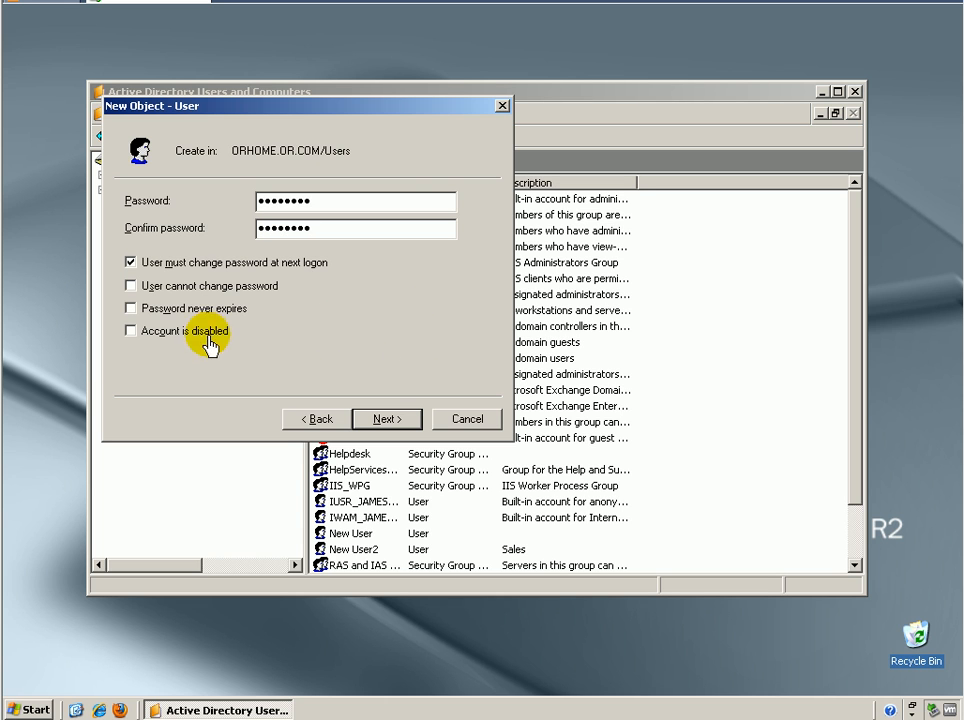
pyautogui.click(185, 263)
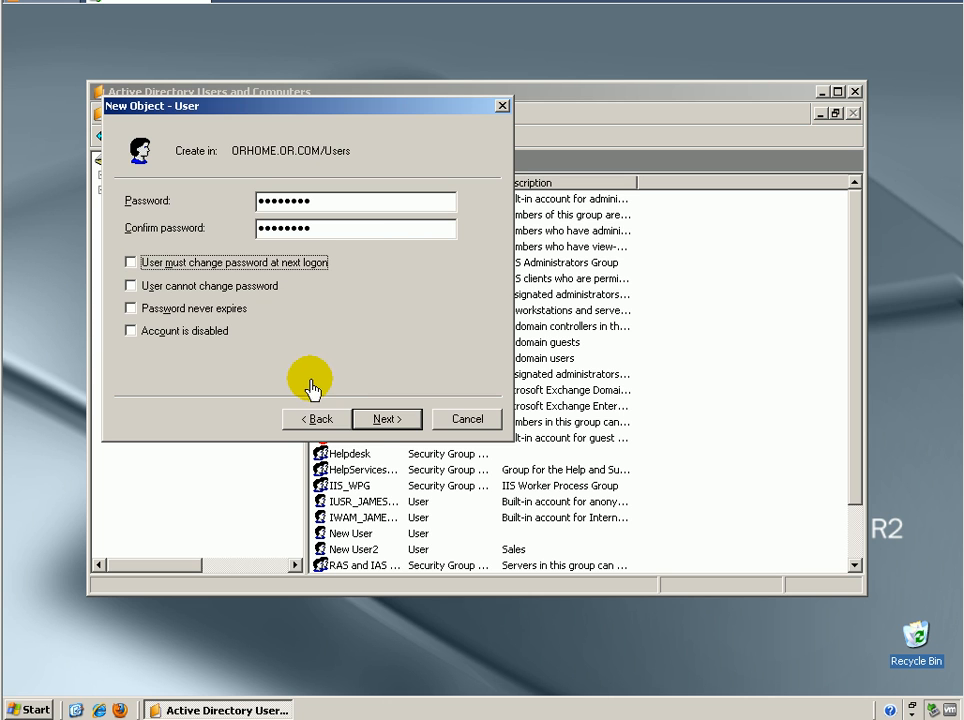
pyautogui.click(381, 419)
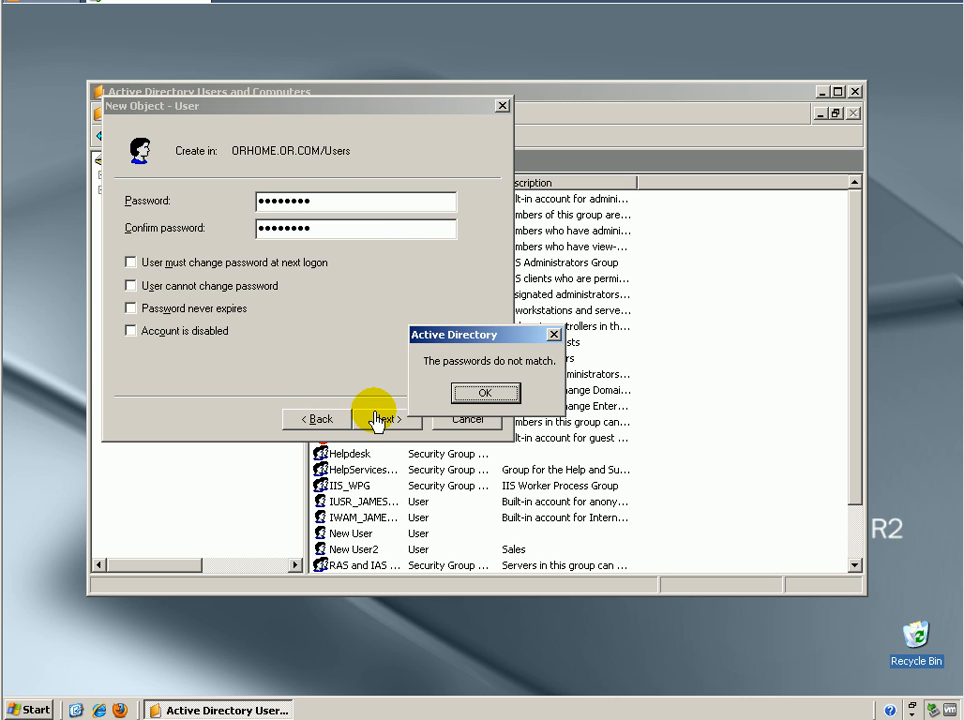
pyautogui.click(485, 392)
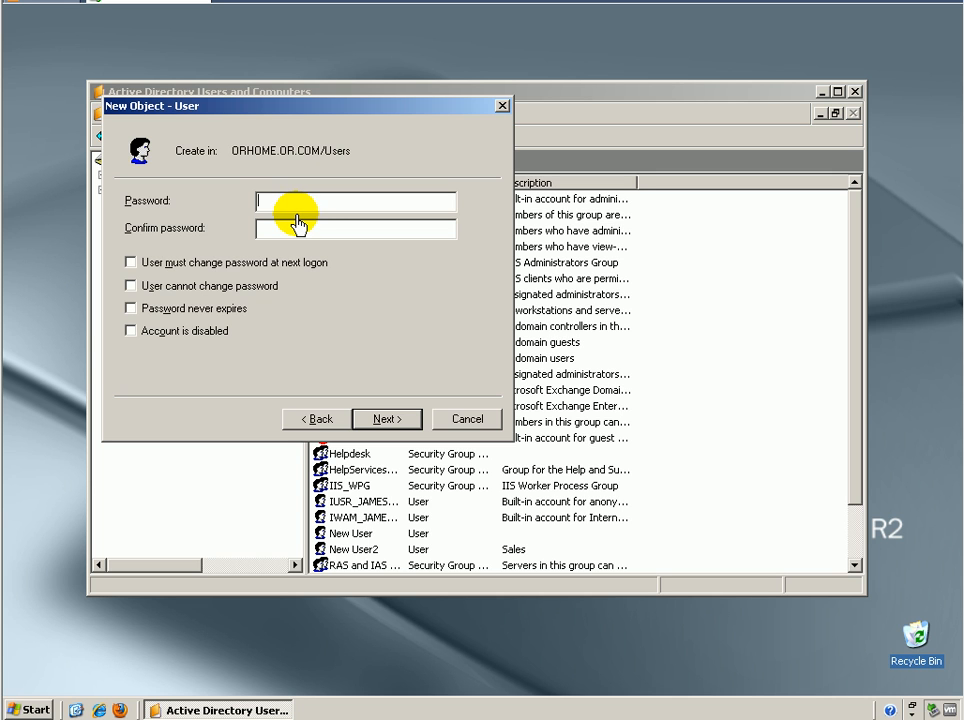
# Re-enter the account password and its confirmation and try to continue
pyautogui.write('********')
pyautogui.press('Tab')
pyautogui.write('********')
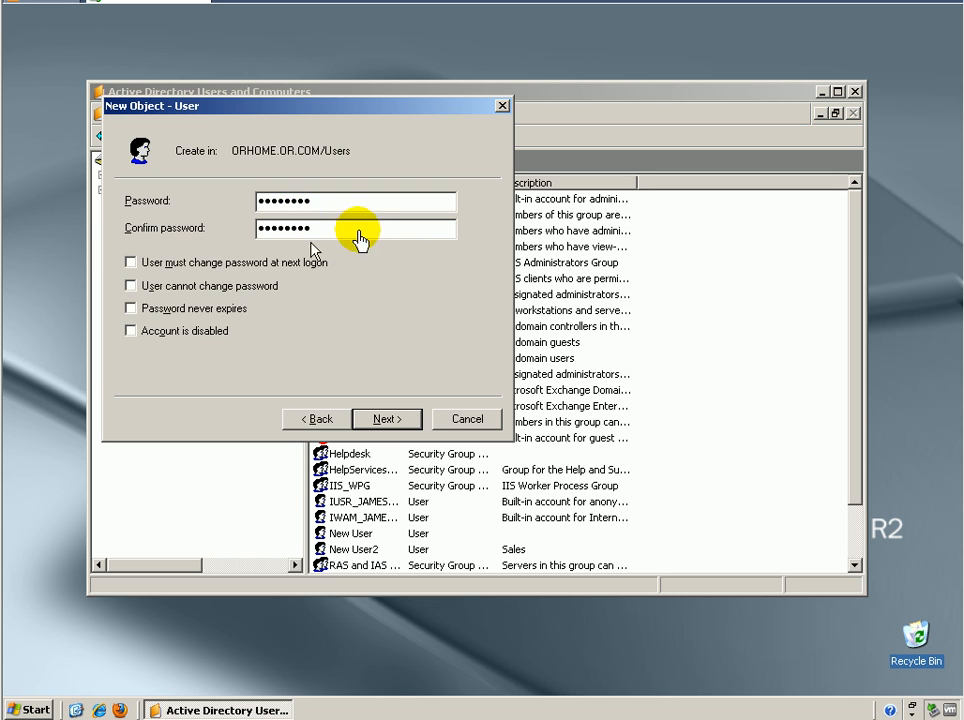
pyautogui.click(398, 418)
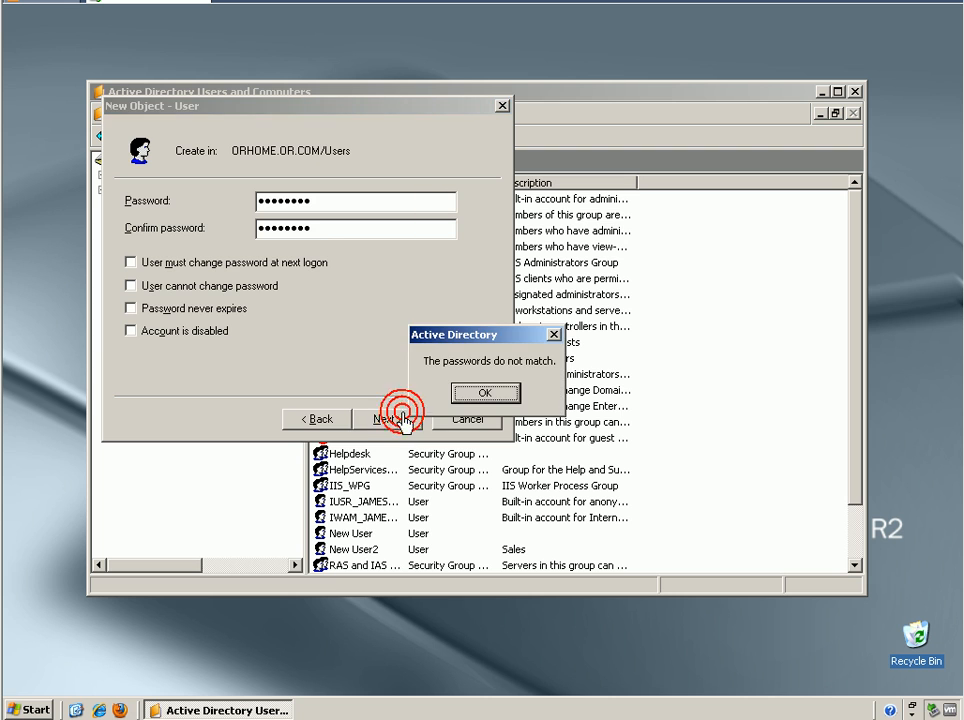
pyautogui.click(504, 392)
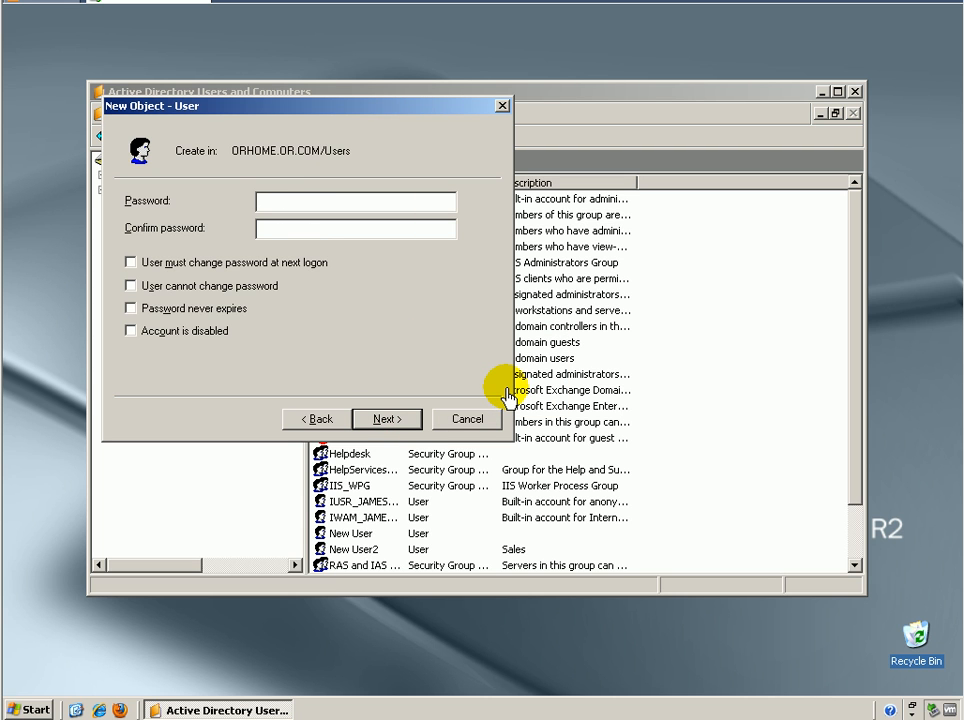
# Re-enter the account password and confirmation, then continue past the Exchange mailbox page with its default alias, server and store
pyautogui.write('********')
pyautogui.press('Tab')
pyautogui.write('********')
pyautogui.click(399, 422)
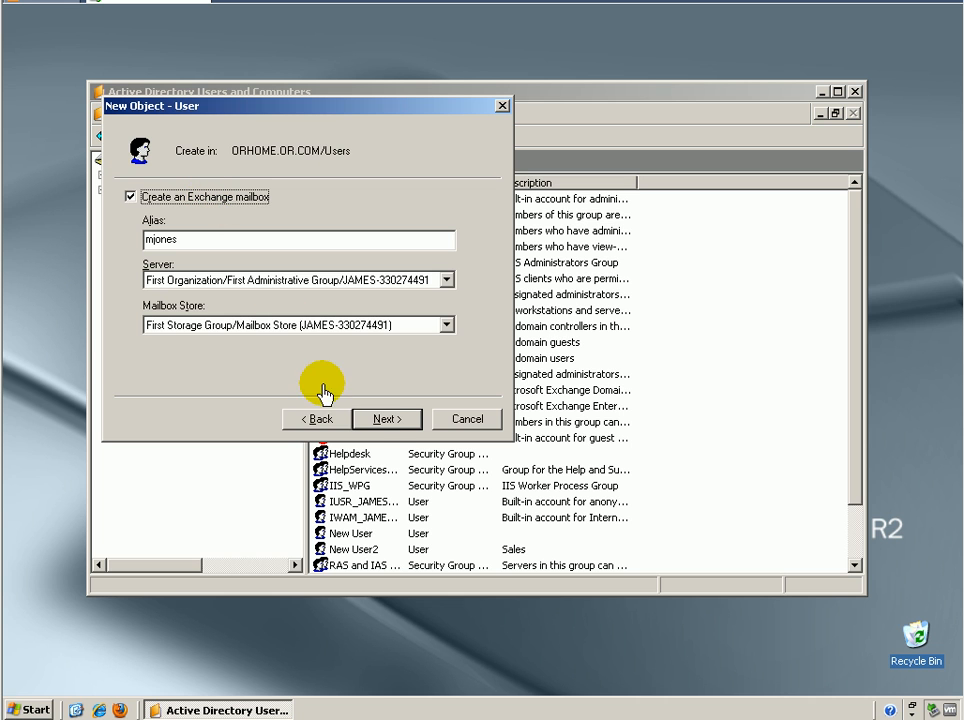
pyautogui.click(387, 420)
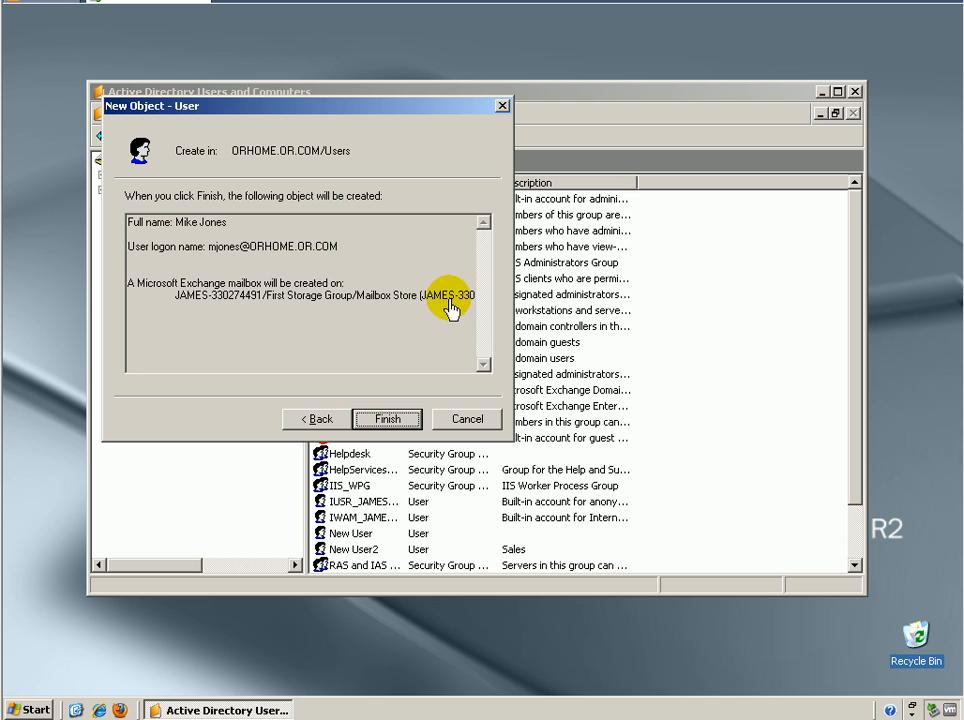
# Try to finish creating the user, then return to the password page
pyautogui.click(369, 422)
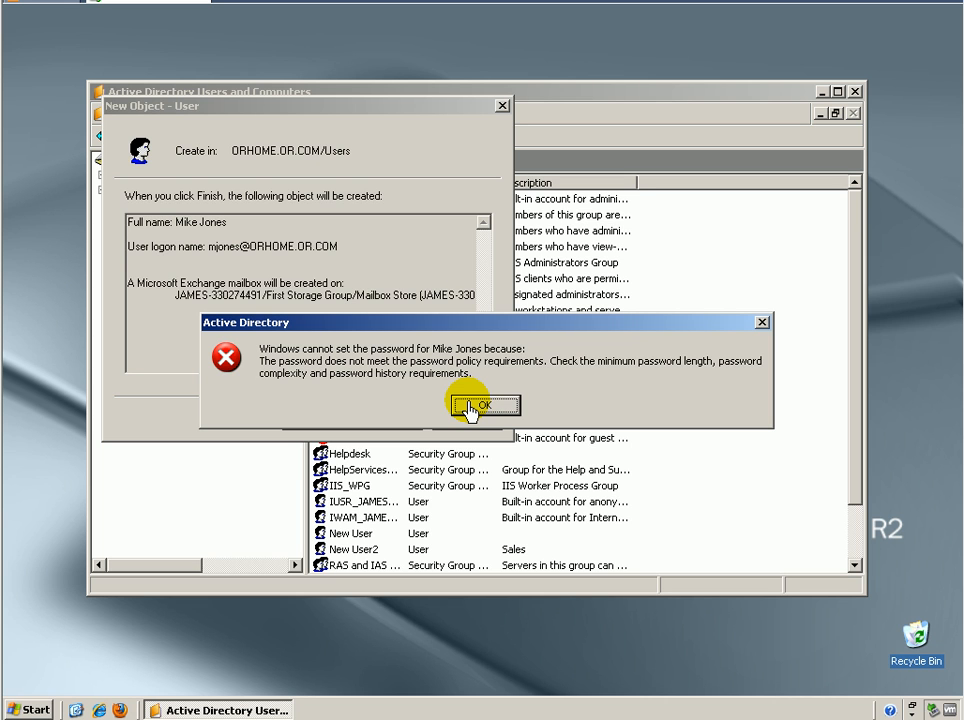
pyautogui.click(472, 406)
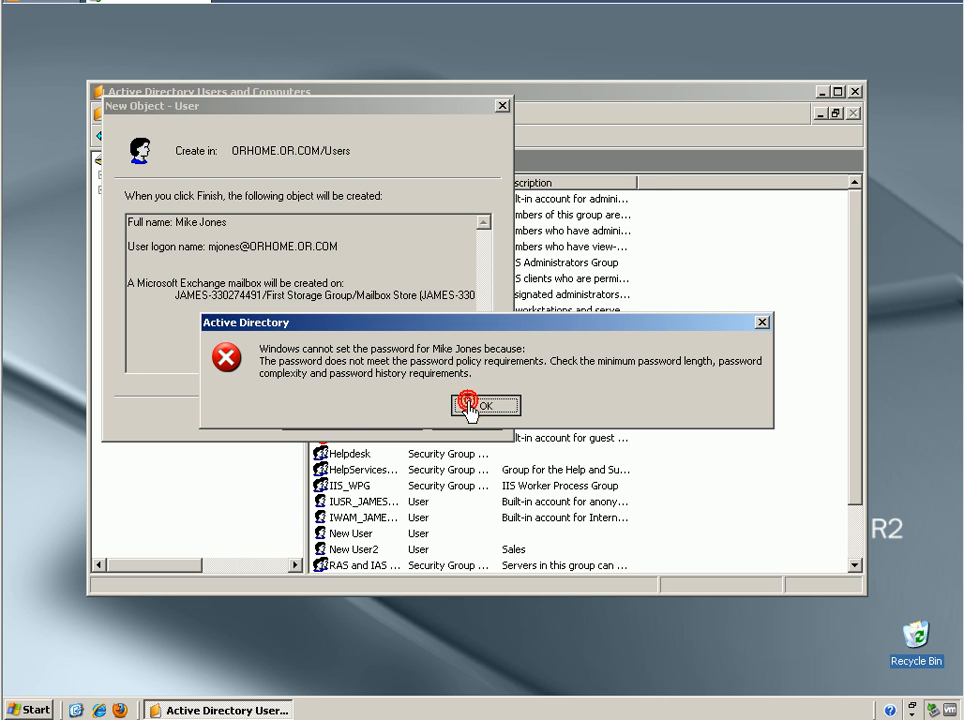
pyautogui.click(388, 421)
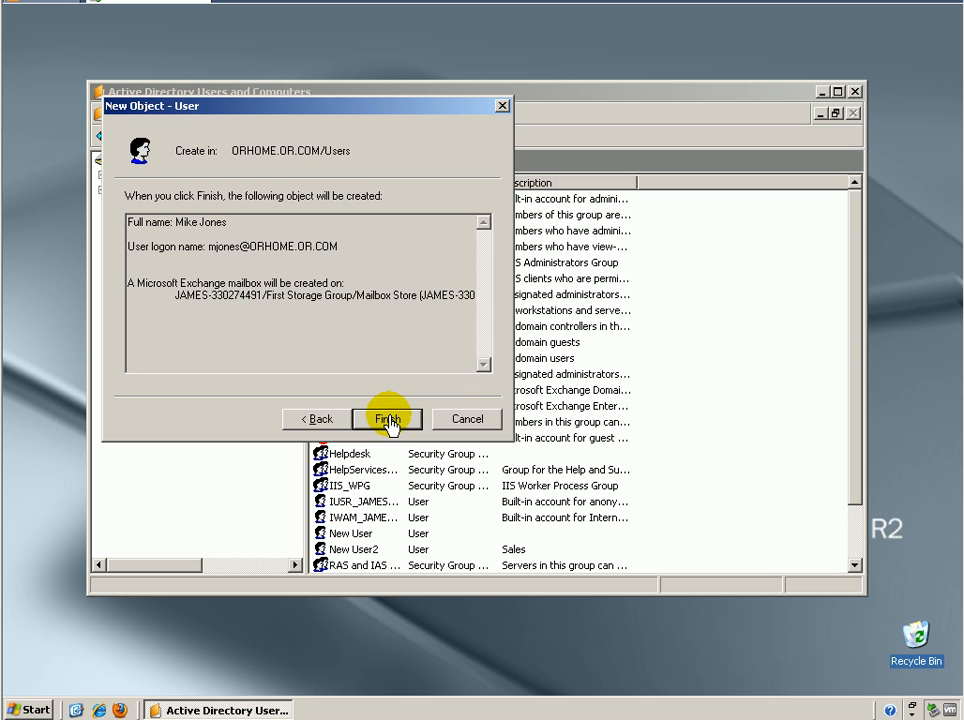
pyautogui.click(470, 405)
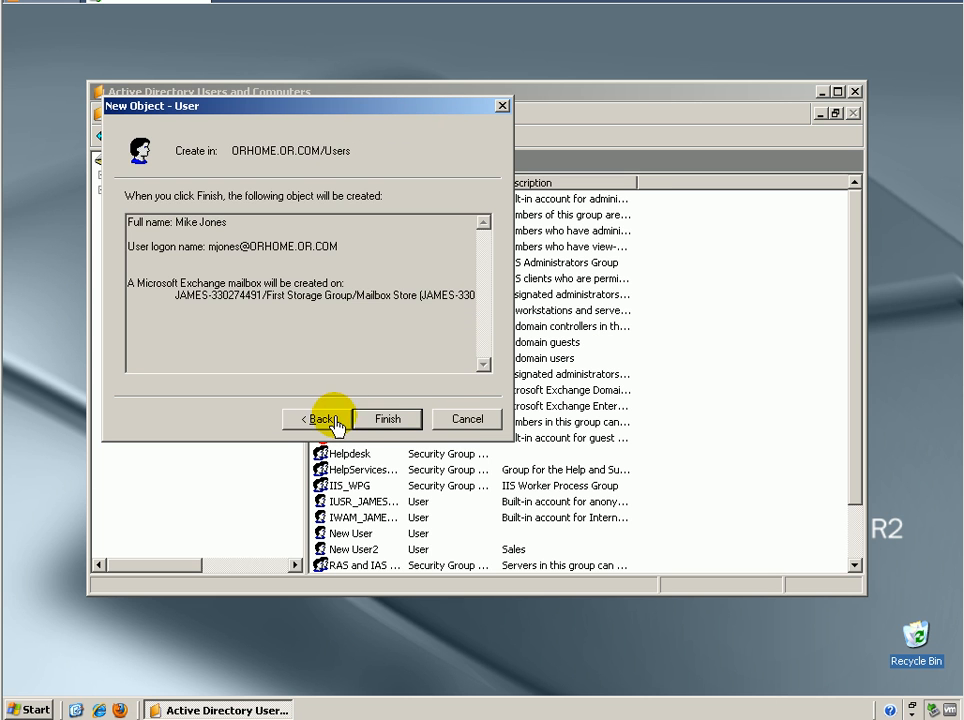
pyautogui.click(318, 419)
pyautogui.click(328, 423)
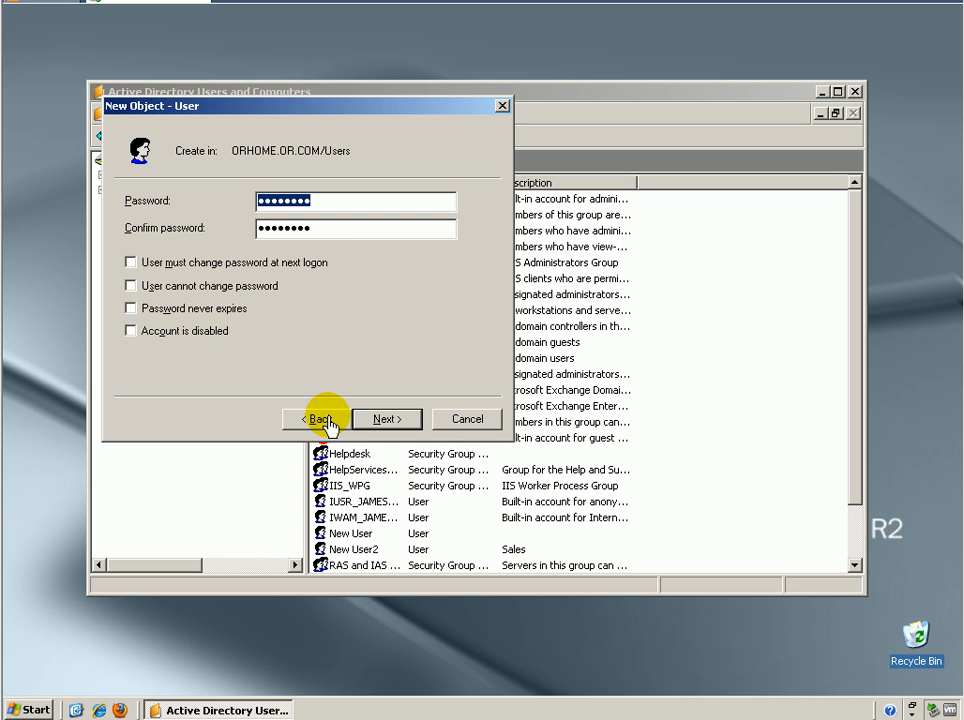
# Replace the account password and its confirmation with a new one, then step through and finish creating the user
pyautogui.write('p')
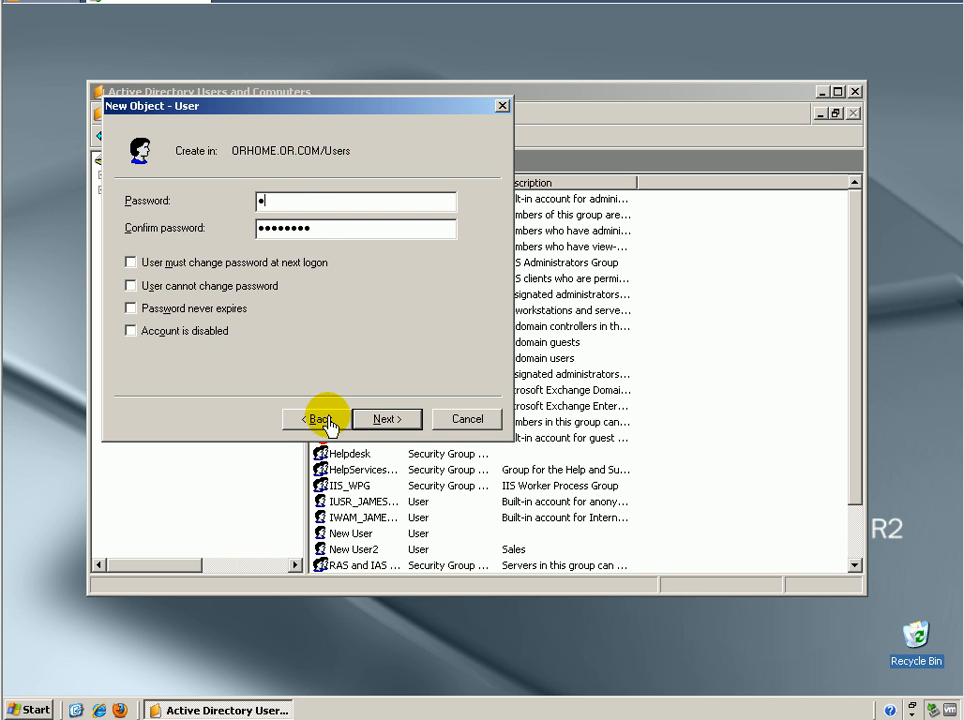
pyautogui.write('assword')
pyautogui.press('Tab')
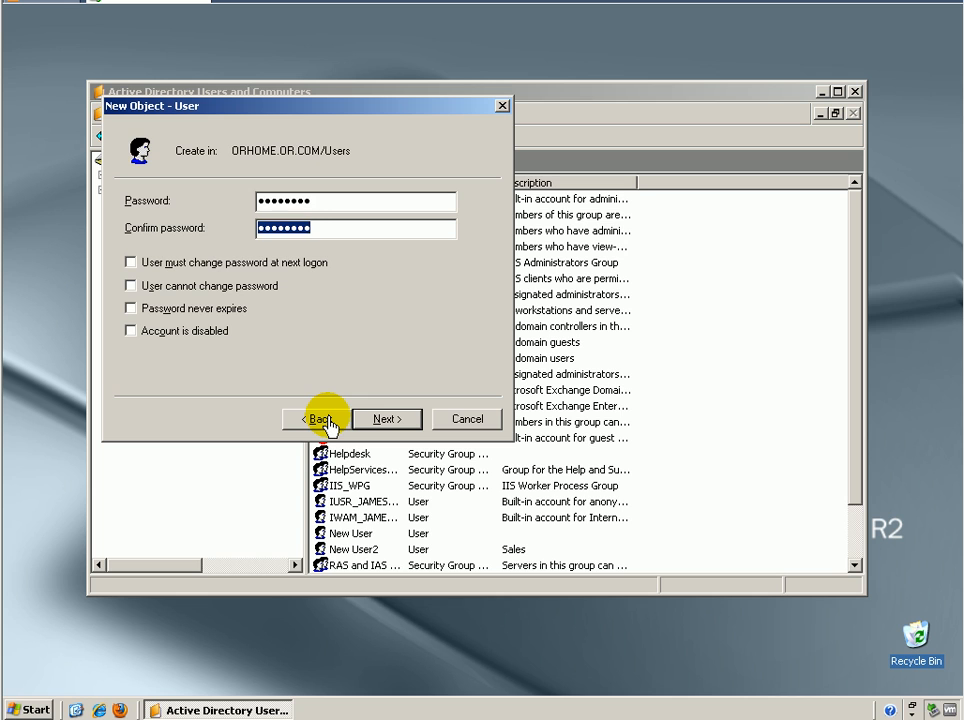
pyautogui.write('passwo')
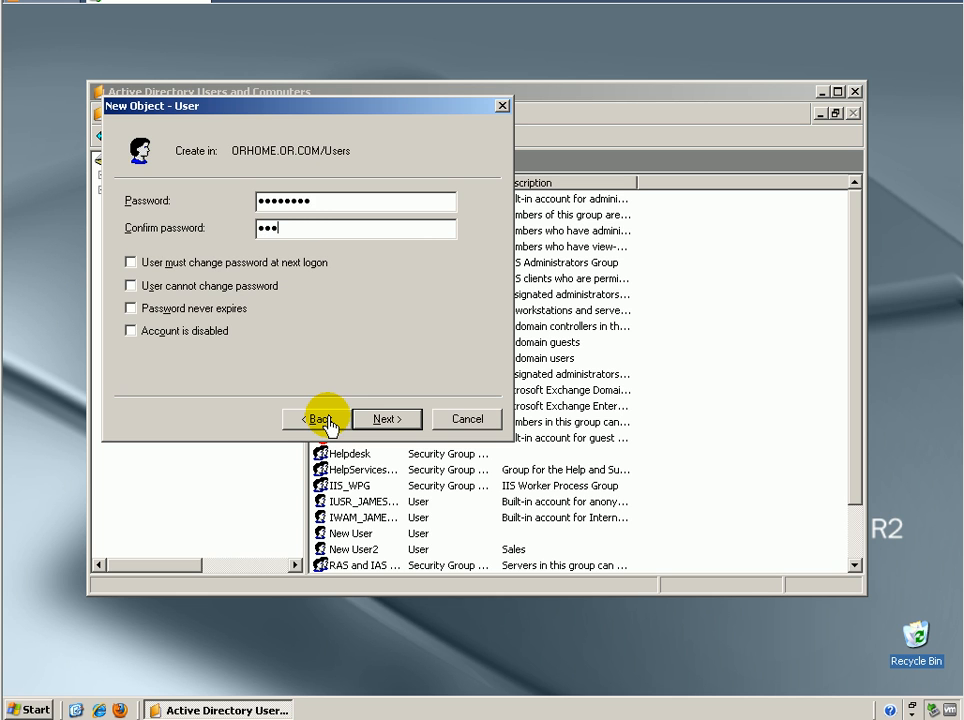
pyautogui.write('rd')
pyautogui.click(397, 421)
pyautogui.click(397, 421)
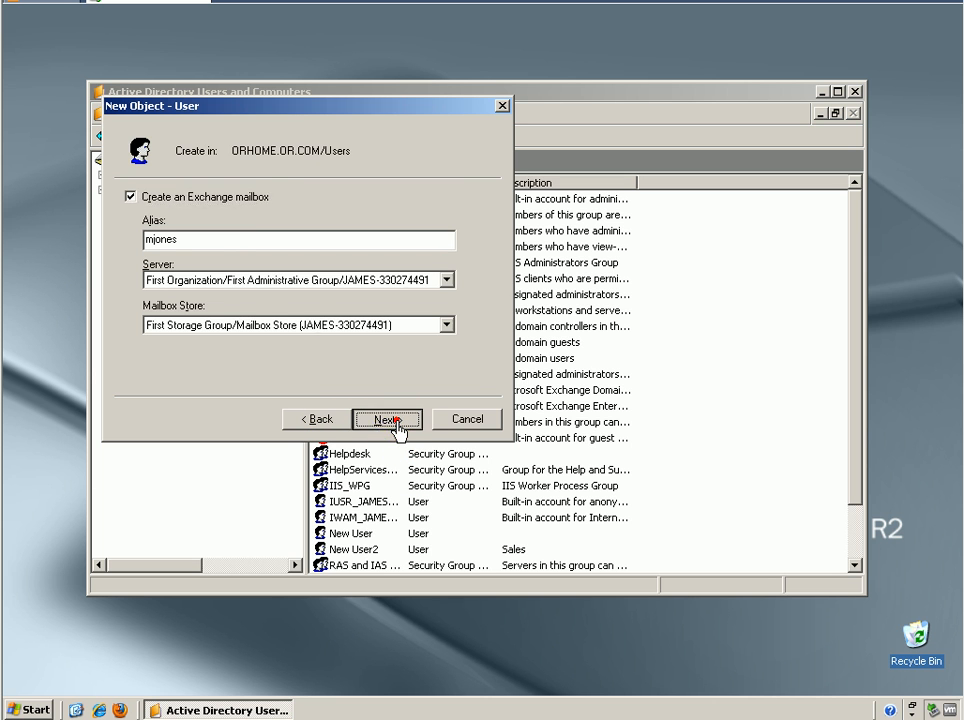
pyautogui.click(397, 421)
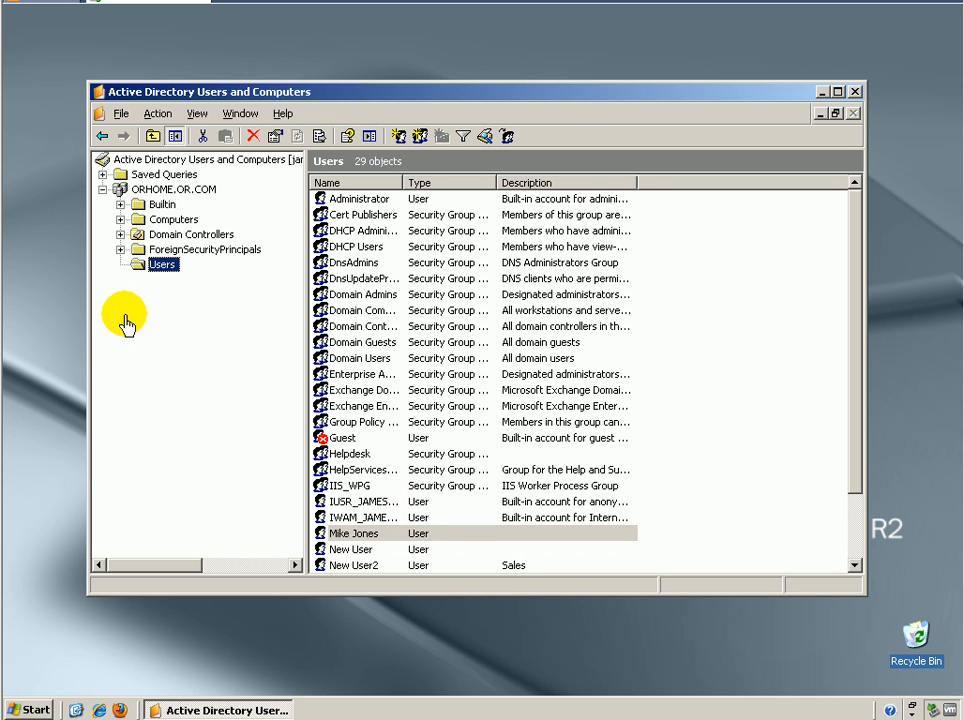
# Start a new user in the Users container, entering the user's first name, last name and logon name, and continue
pyautogui.rightClick(156, 263)
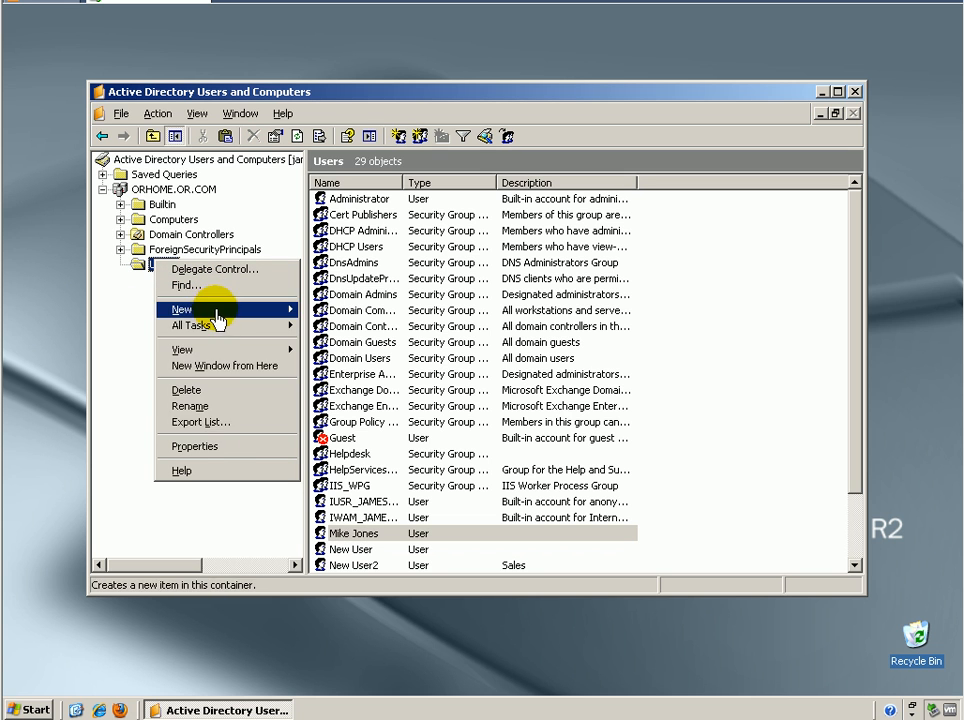
pyautogui.moveTo(230, 316)
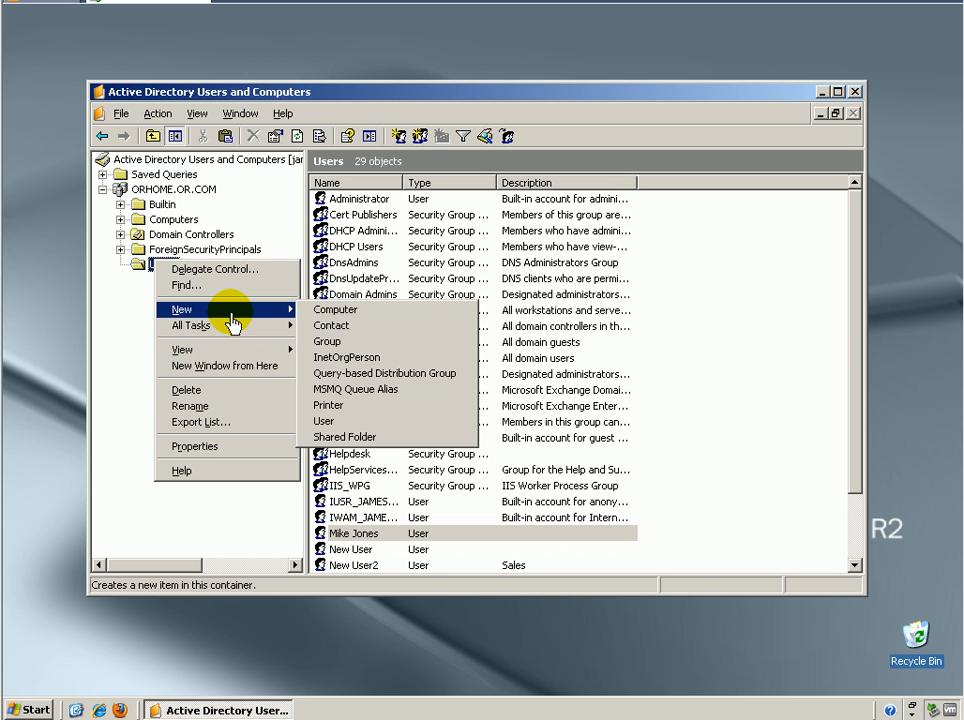
pyautogui.click(318, 421)
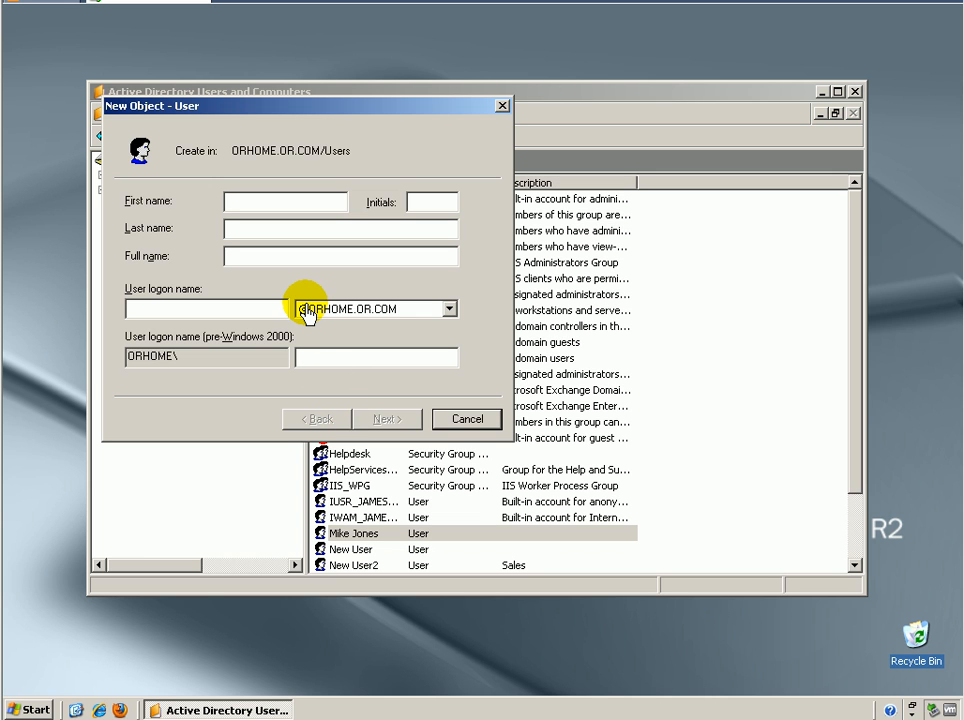
pyautogui.press('Tab')
pyautogui.press('Tab')
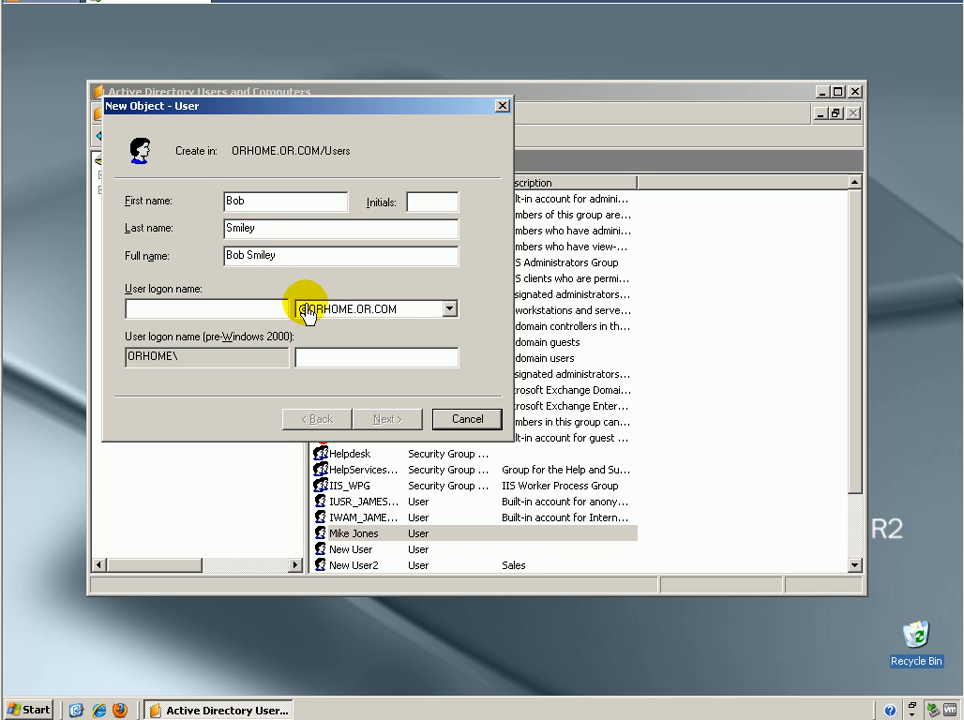
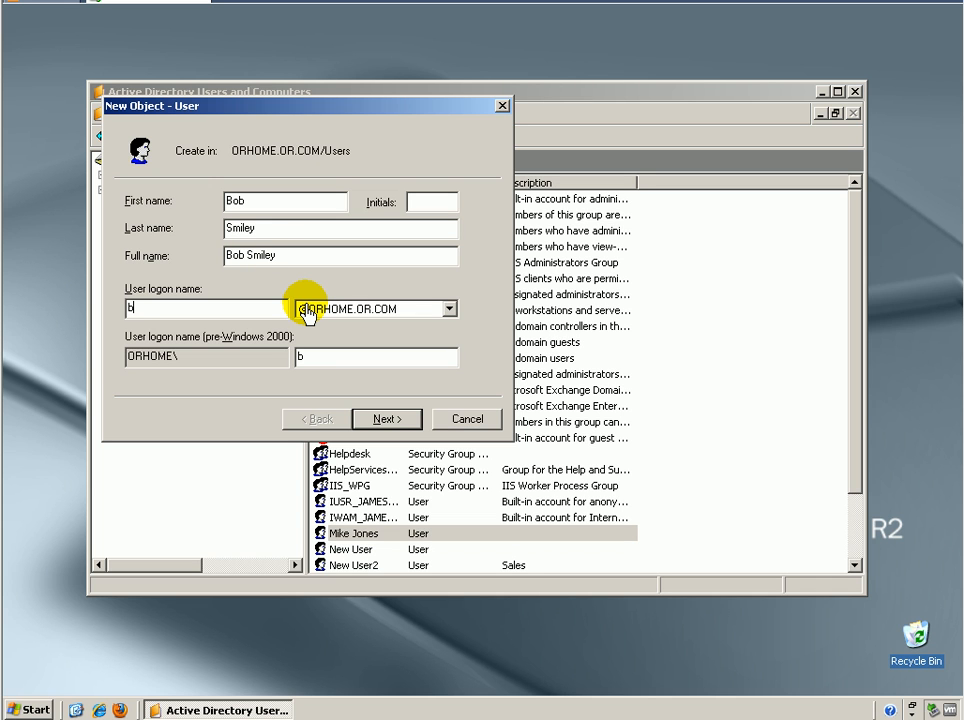
pyautogui.press('Return')
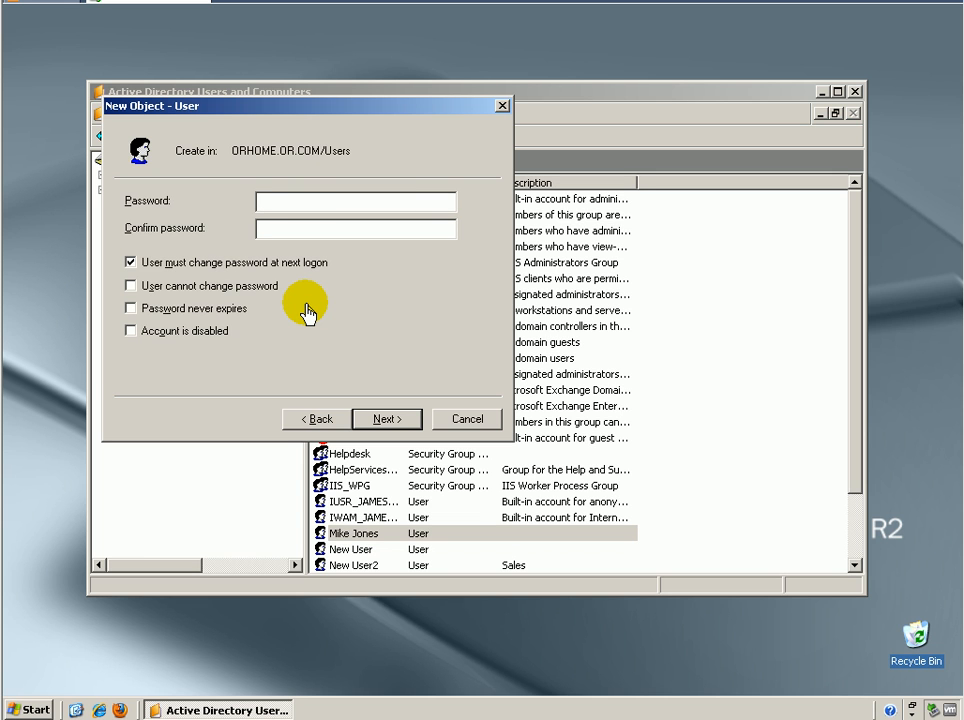
# Enter the account password and its confirmation, and clear the option requiring a password change at next logon
pyautogui.write('password')
pyautogui.press('Tab')
pyautogui.write('password')
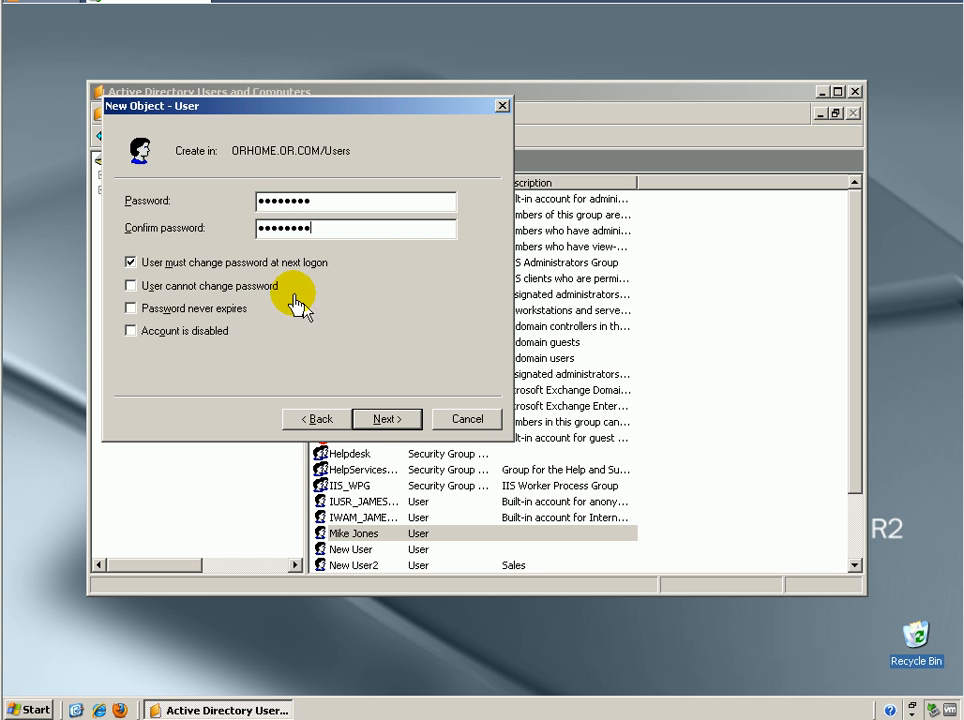
pyautogui.click(234, 268)
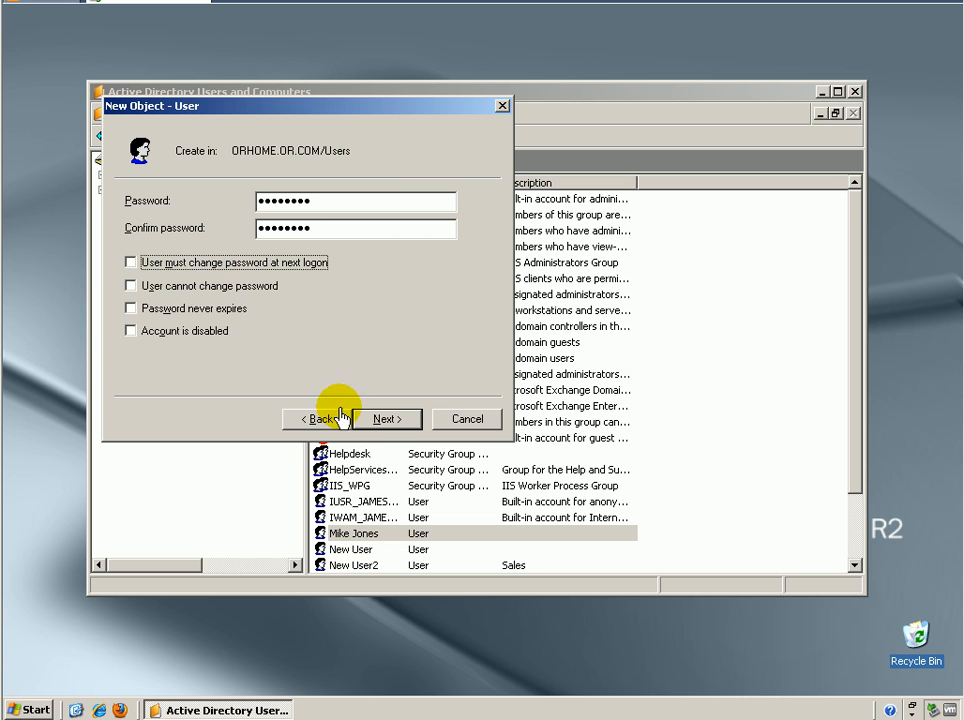
# Continue past the Exchange mailbox page with its default alias, server and store, and finish creating the user
pyautogui.click(377, 417)
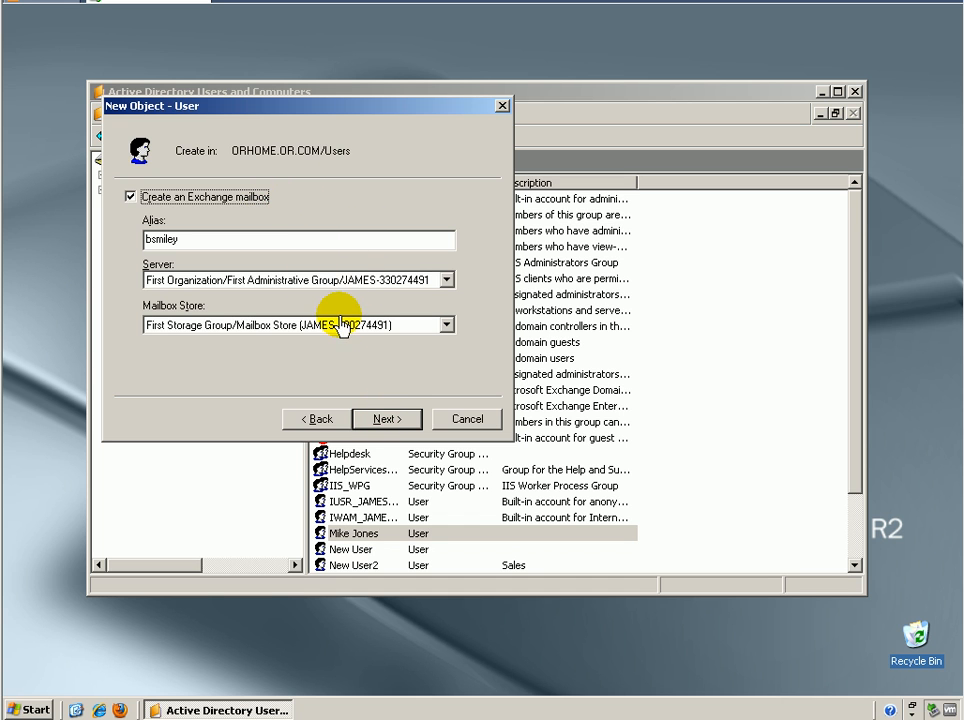
pyautogui.click(391, 424)
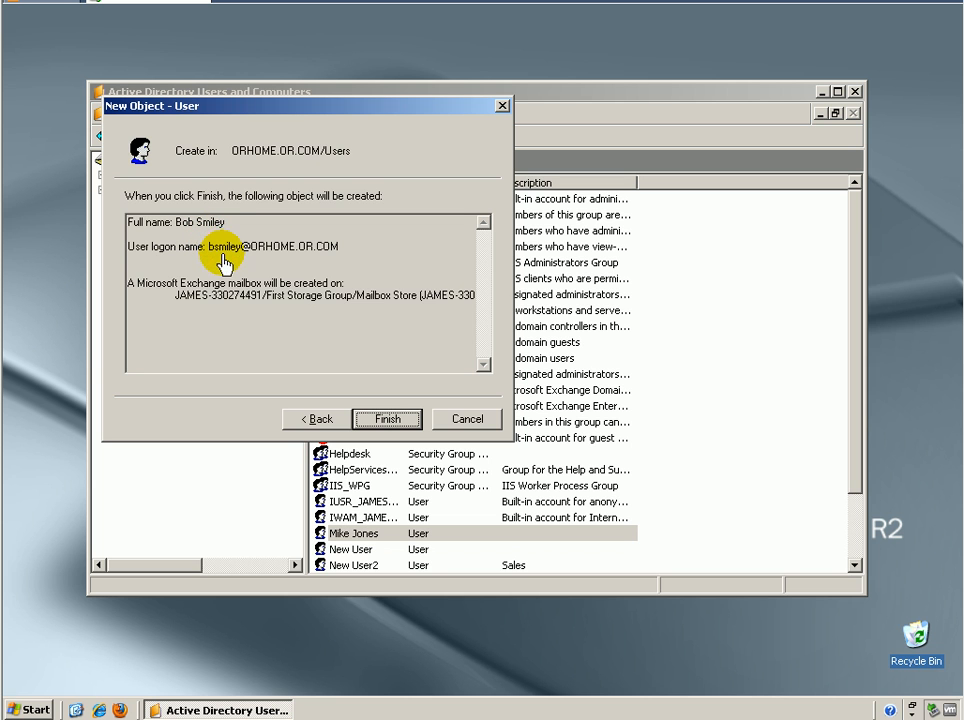
pyautogui.click(388, 420)
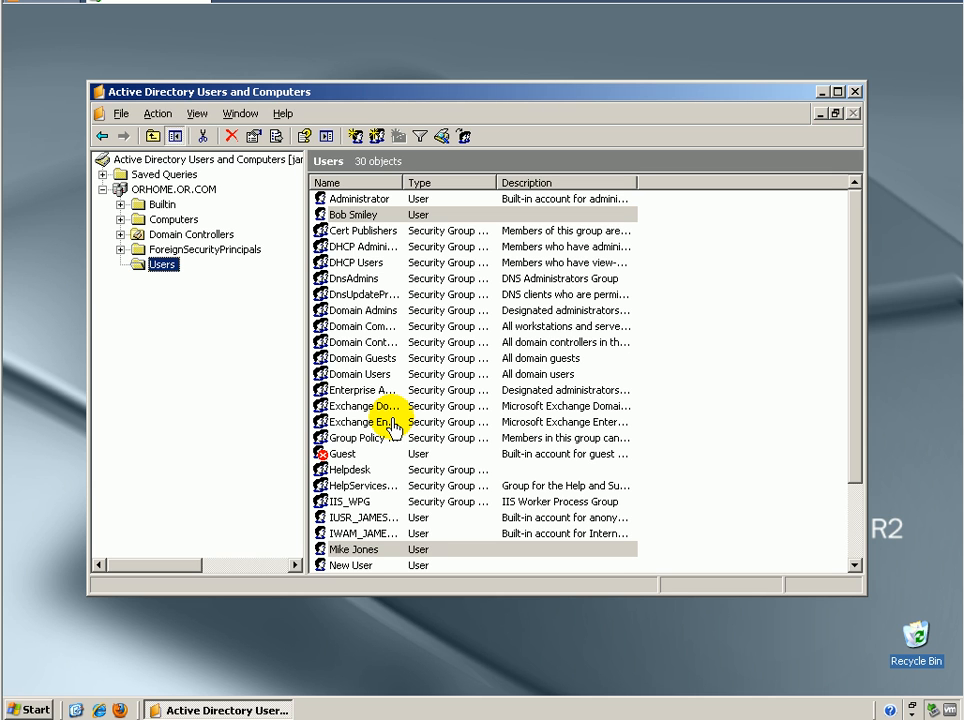
# Exit the Active Directory Users and Computers console
pyautogui.click(121, 114)
pyautogui.click(140, 158)
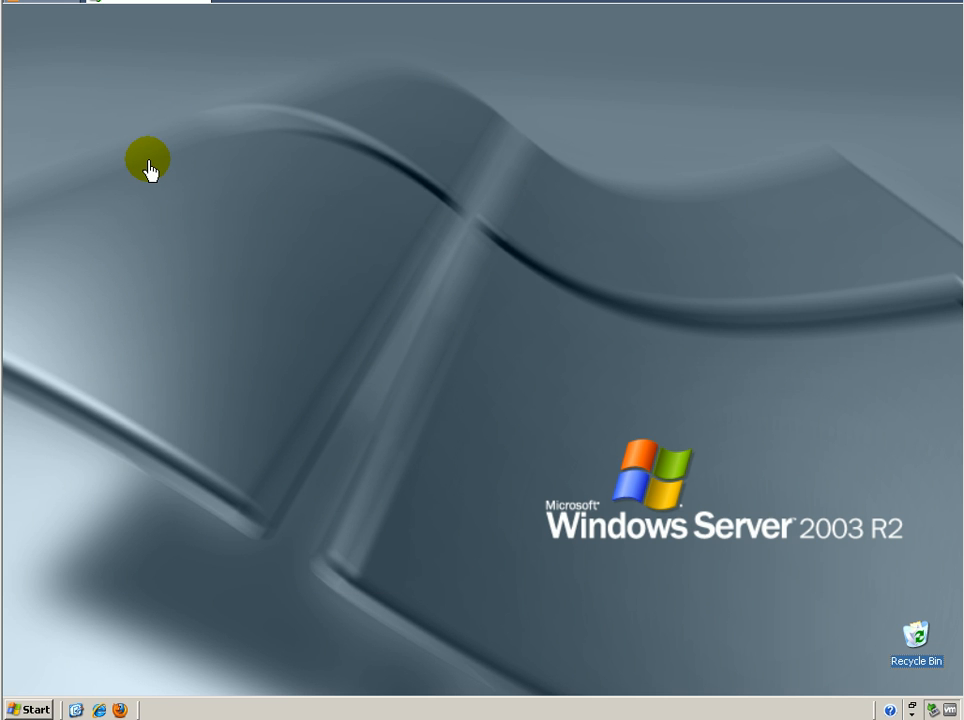